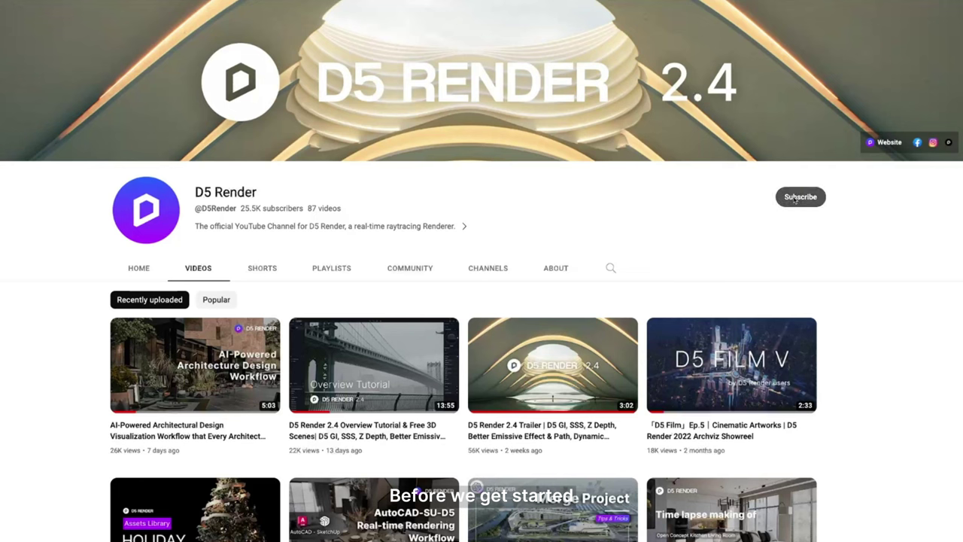
# Subscribe to the D5 Render channel.
pyautogui.click(794, 199)
pyautogui.click(786, 196)
pyautogui.click(767, 228)
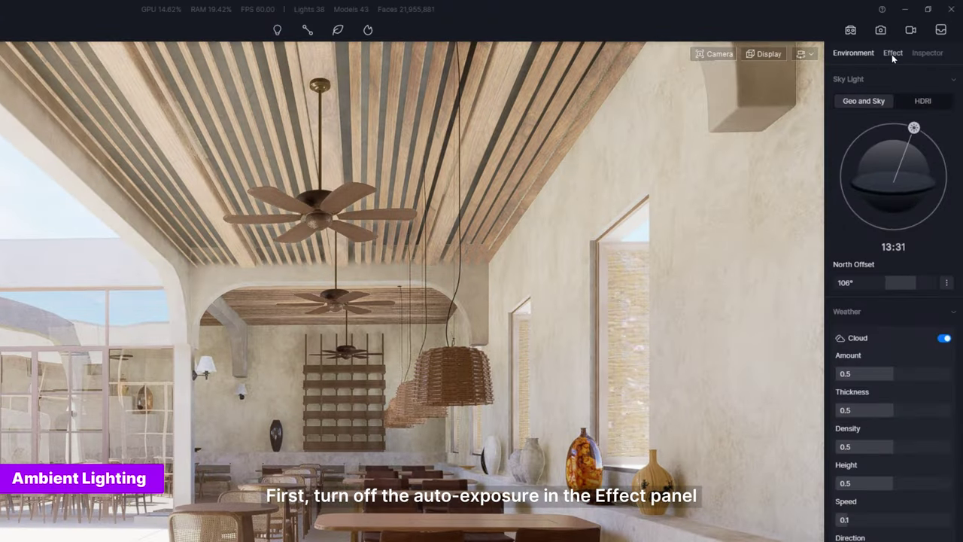
# Turn off auto exposure in the post-processing effects.
pyautogui.click(892, 54)
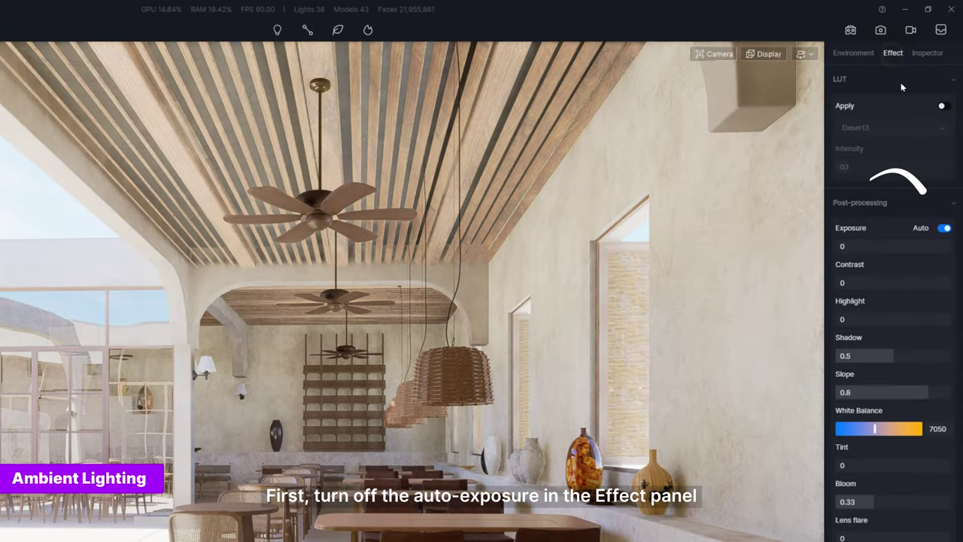
pyautogui.click(944, 229)
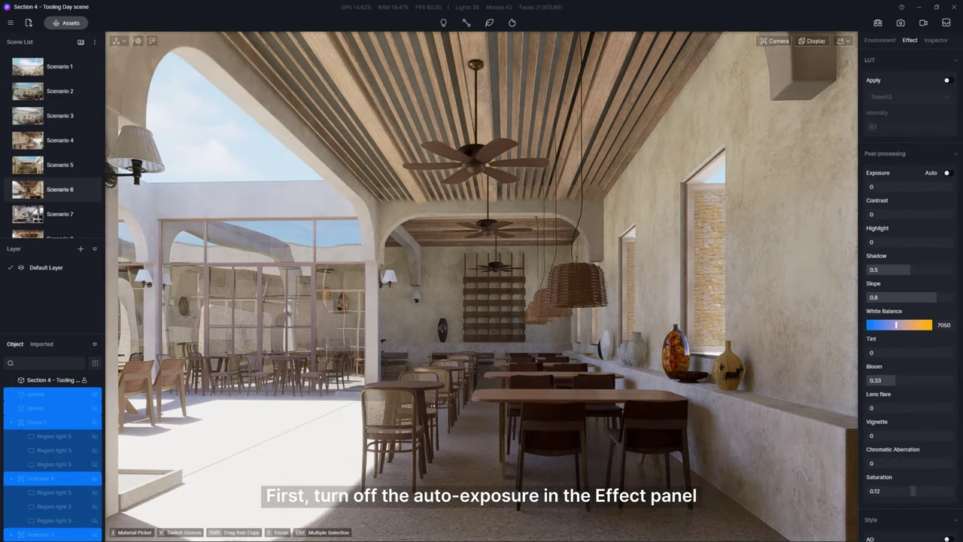
# Switch the sky light to HDRI and choose the custom HDRI 06.
pyautogui.click(884, 42)
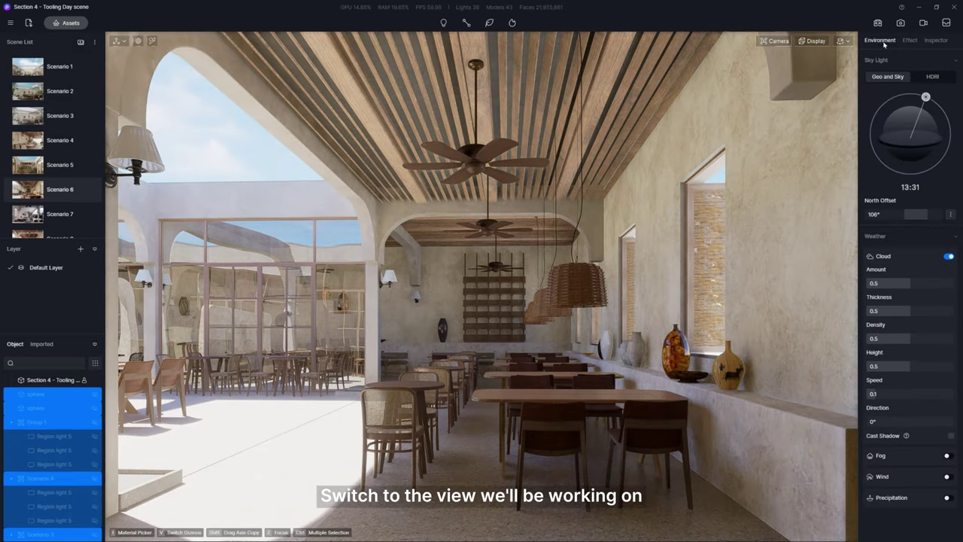
pyautogui.click(931, 77)
pyautogui.click(922, 93)
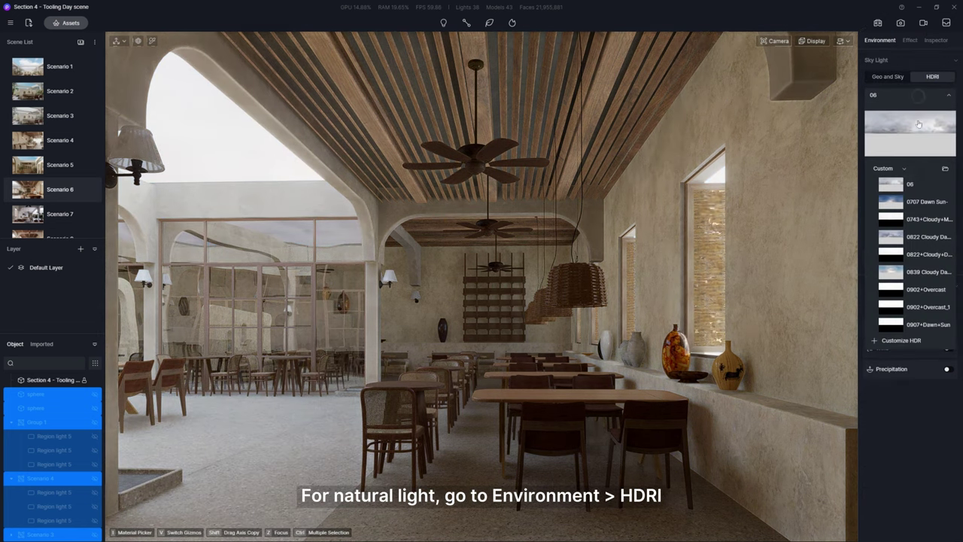
pyautogui.click(906, 173)
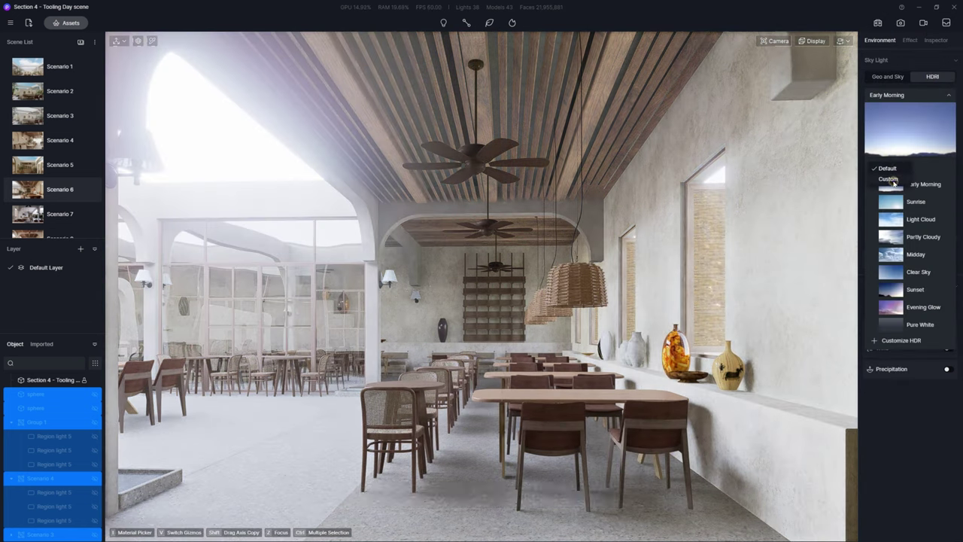
pyautogui.click(888, 178)
pyautogui.click(902, 183)
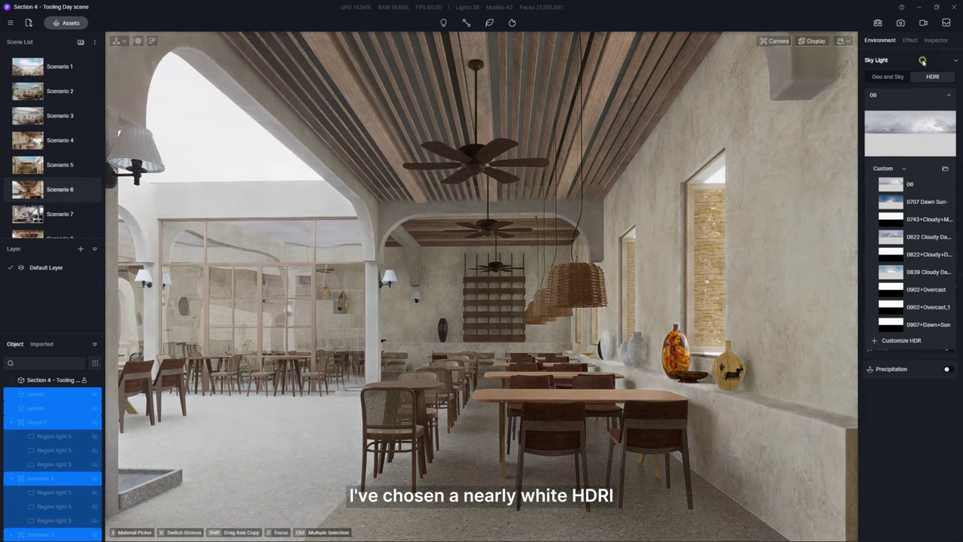
pyautogui.click(922, 61)
pyautogui.click(924, 60)
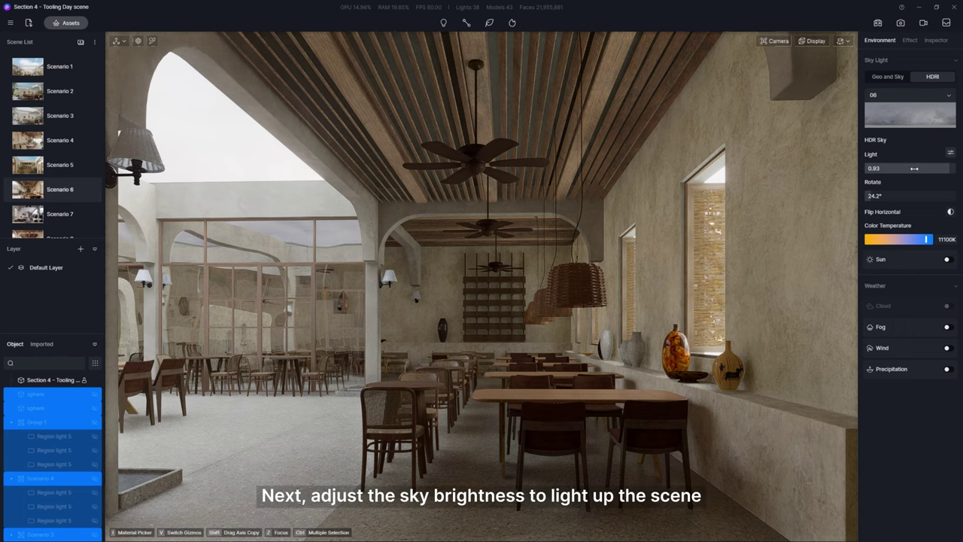
# Set the HDR sky's light to 1, its rotation to 74.4° and its color temperature to 11450K.
pyautogui.moveTo(906, 168); pyautogui.dragTo(961, 172)
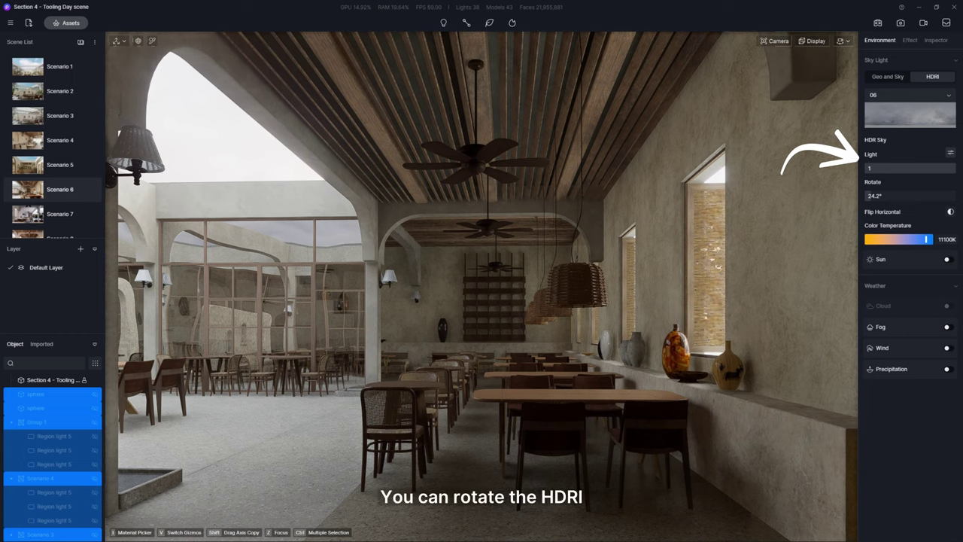
pyautogui.moveTo(875, 194); pyautogui.dragTo(900, 188)
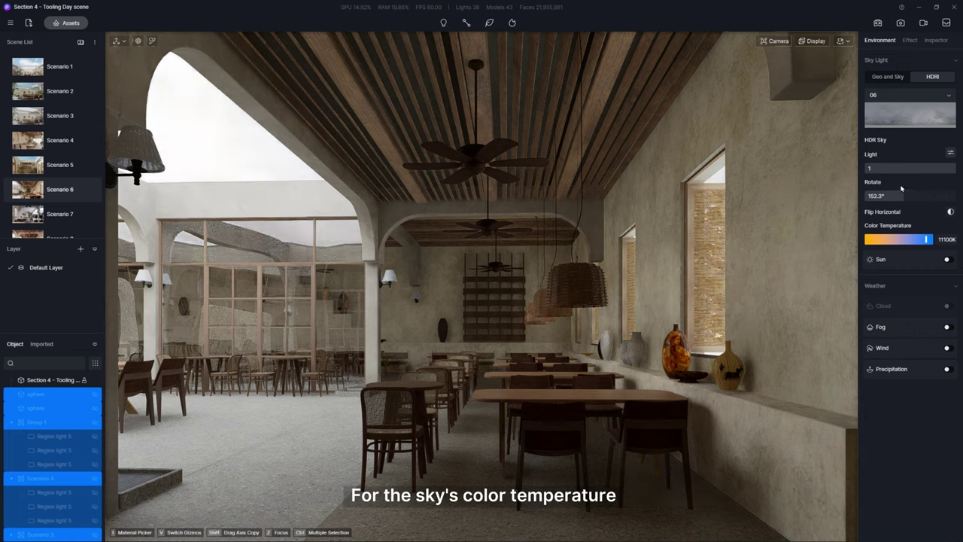
pyautogui.click(896, 239)
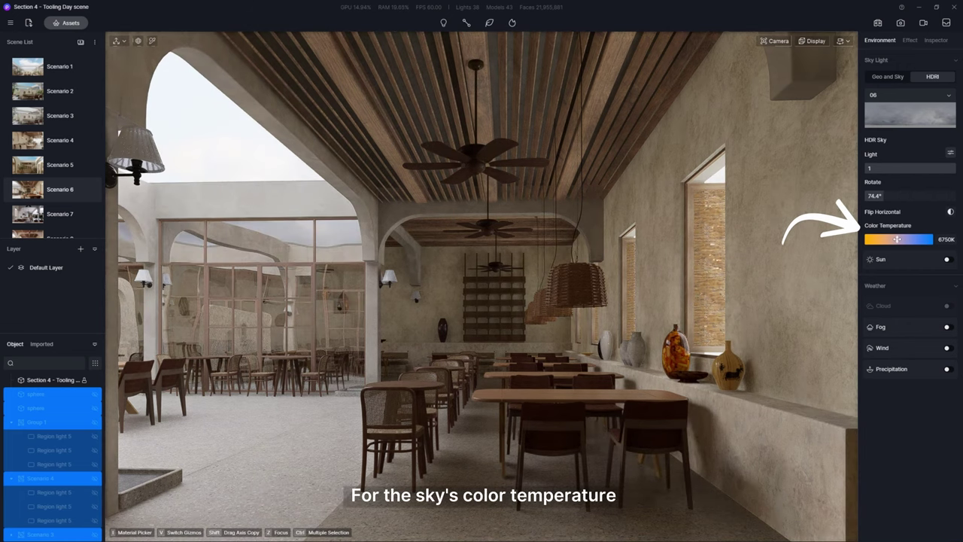
pyautogui.moveTo(896, 239); pyautogui.dragTo(928, 239)
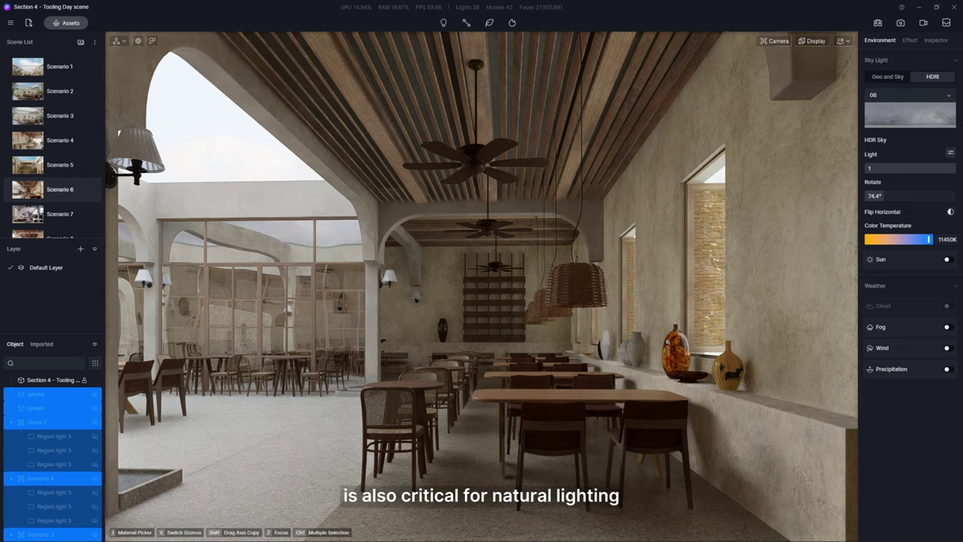
# Enable the HDRI sun with a custom direction at altitude 49.9, sunlight intensity 0.5 and color temperature 5350K.
pyautogui.click(948, 259)
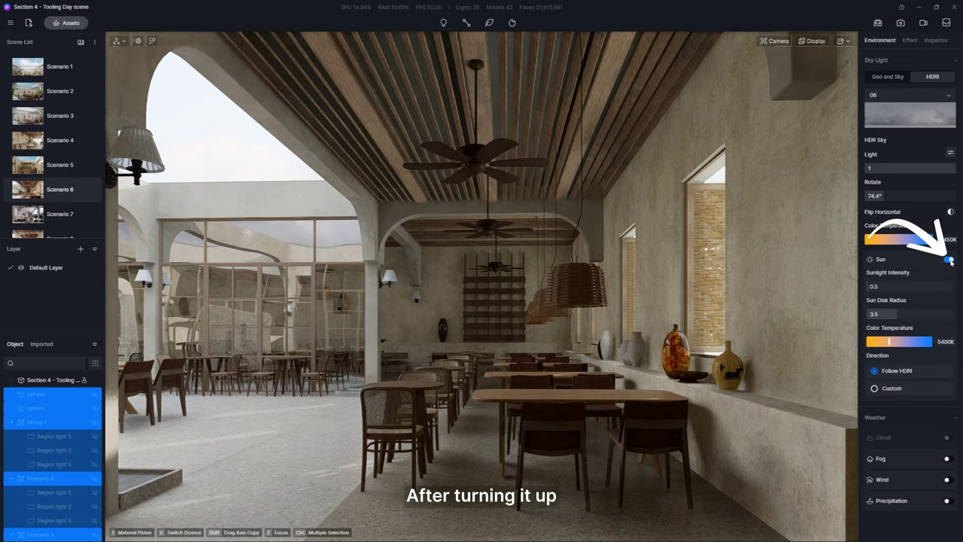
pyautogui.click(874, 388)
pyautogui.scroll(-1, 923, 386)
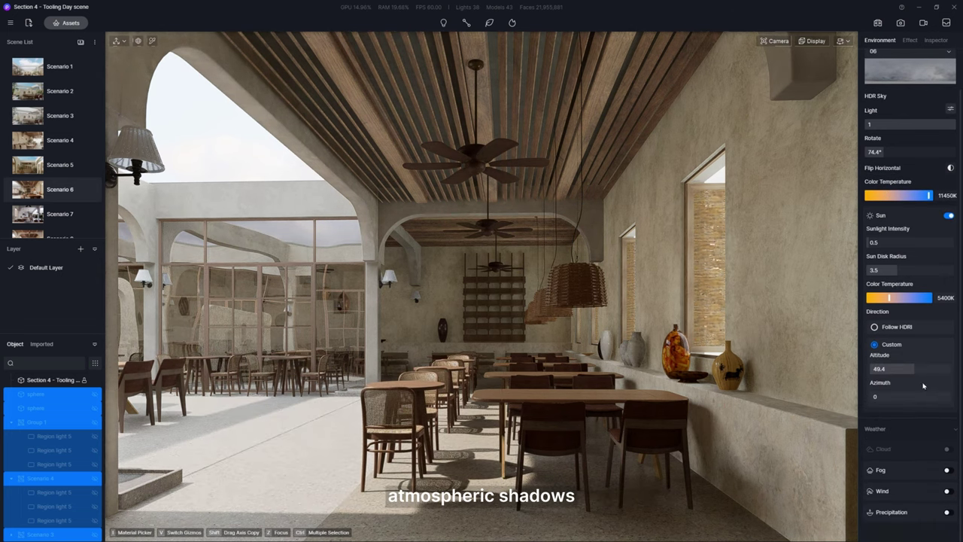
pyautogui.moveTo(911, 370)
pyautogui.mouseDown()
pyautogui.moveTo(926, 369)
pyautogui.moveTo(906, 368)
pyautogui.mouseUp()
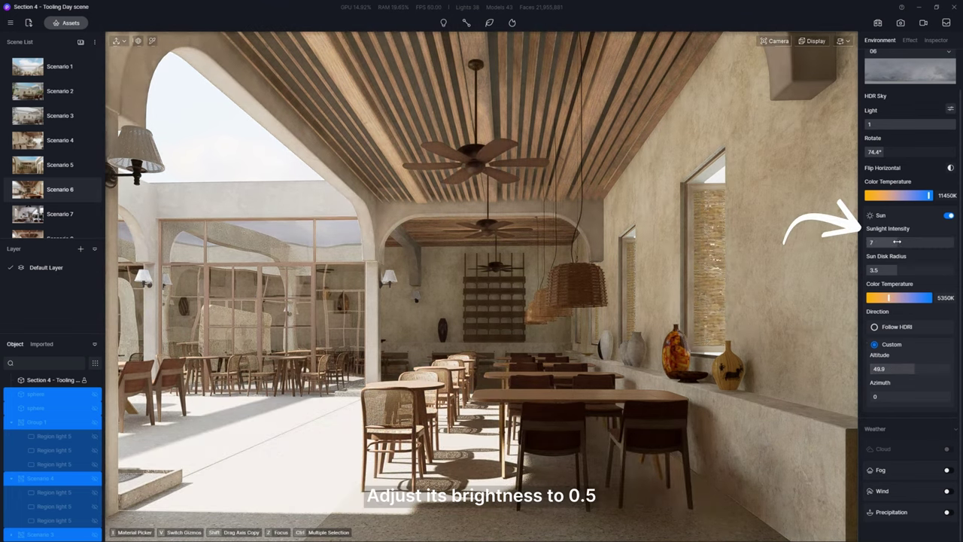
pyautogui.press('Return')
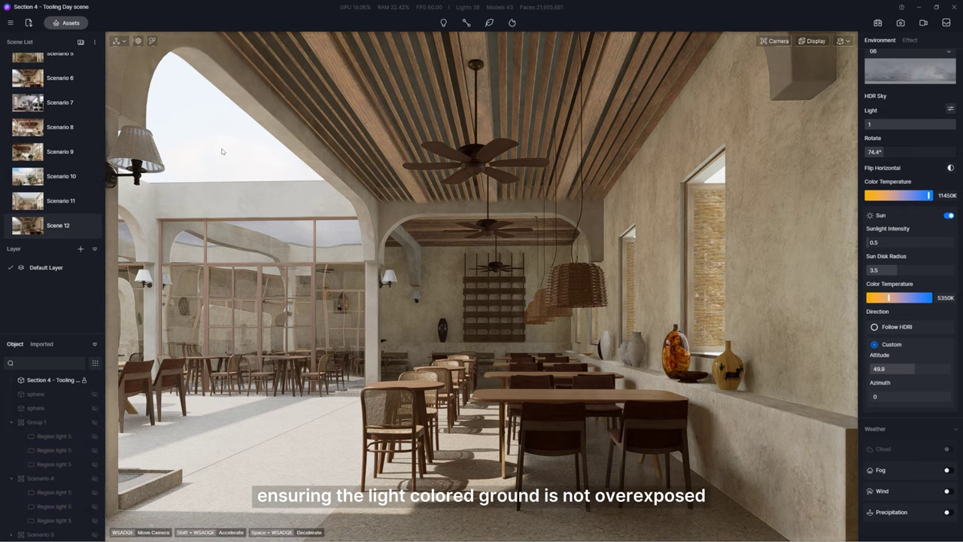
# Update Scene 12 with the current lighting settings.
pyautogui.moveTo(90, 229)
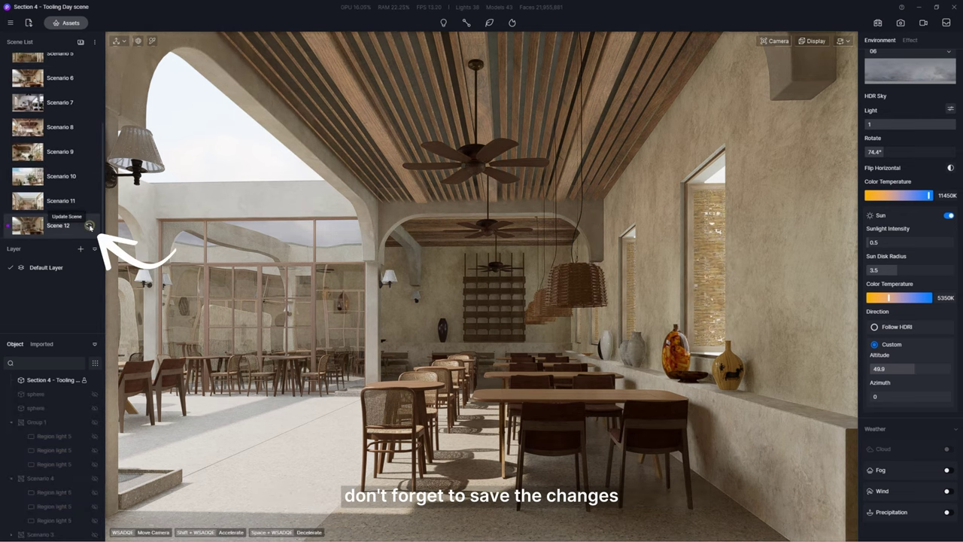
pyautogui.click(90, 226)
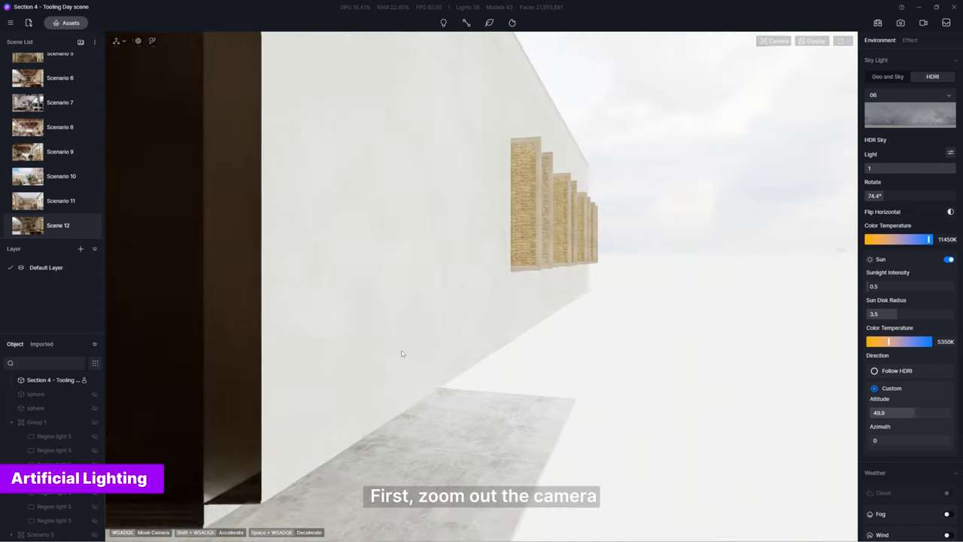
# Set the big rectangular sky light outside the building to an attenuation radius of 8000000 and a color temperature of 6000.
pyautogui.scroll(-5, 470, 325)
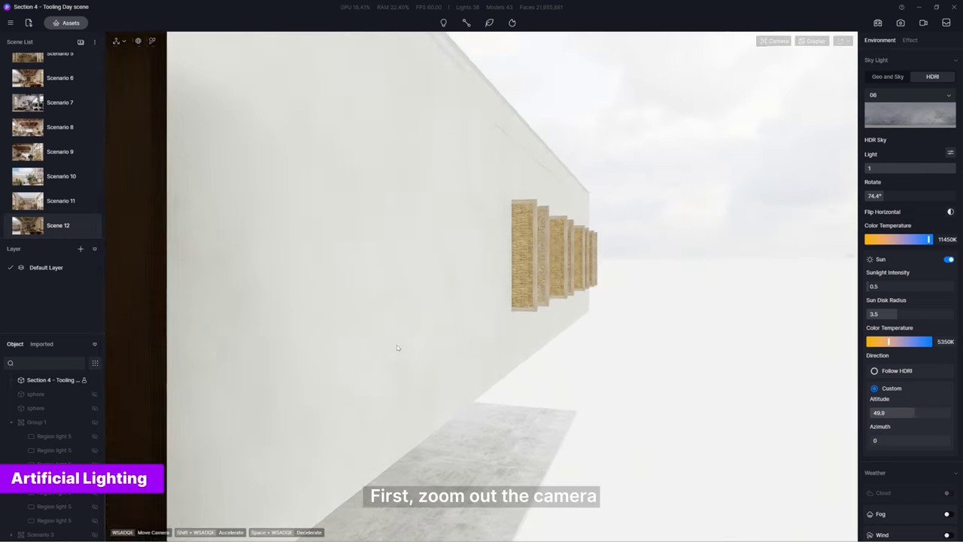
pyautogui.scroll(-8, 470, 324)
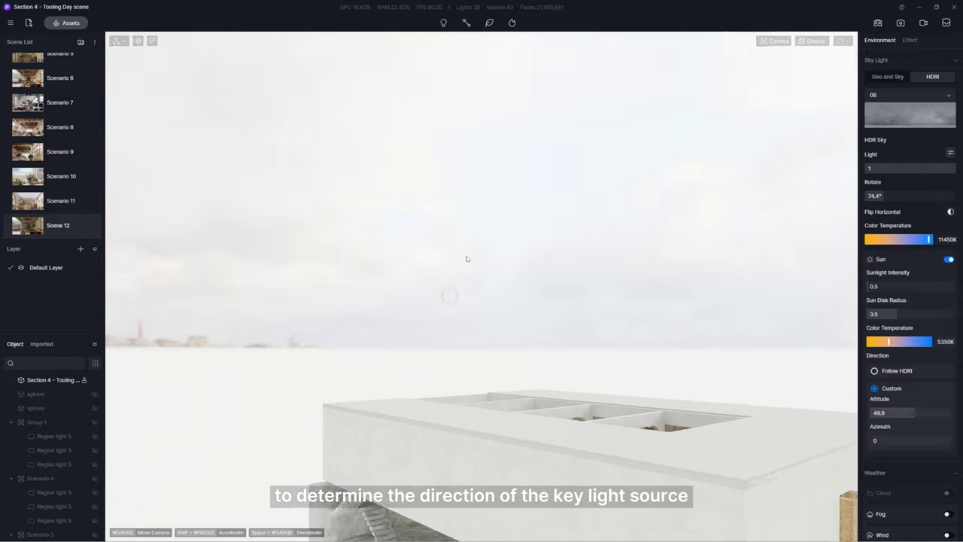
pyautogui.moveTo(414, 286); pyautogui.dragTo(304, 307, button='right')
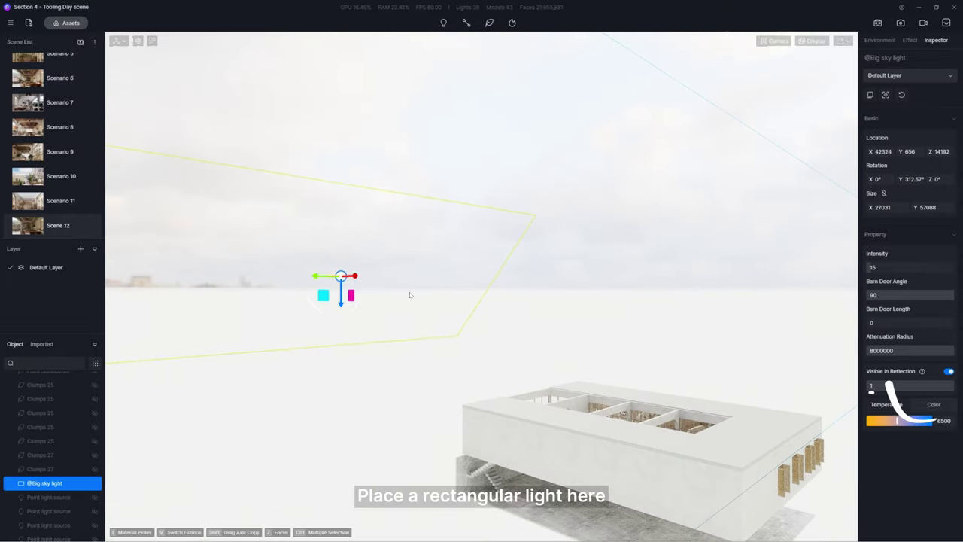
pyautogui.click(897, 349)
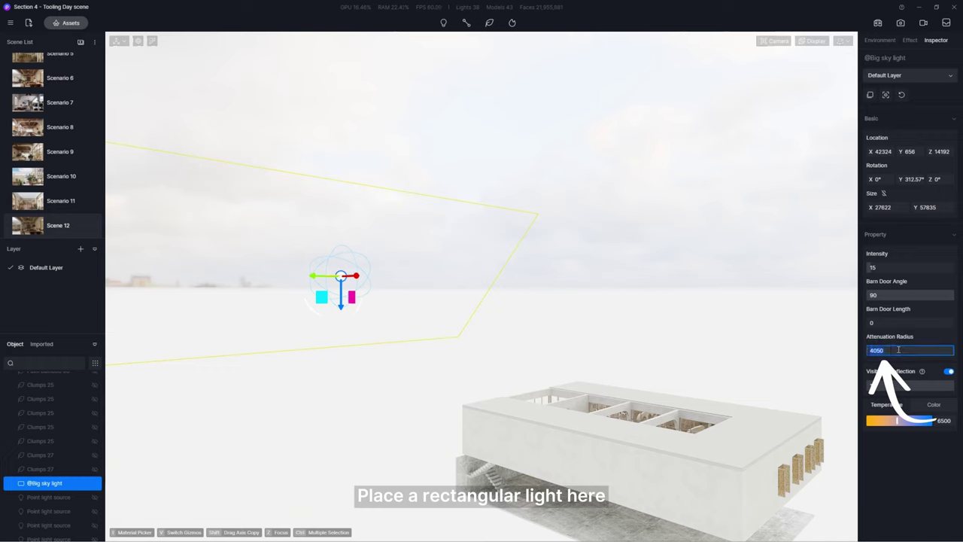
pyautogui.write('800')
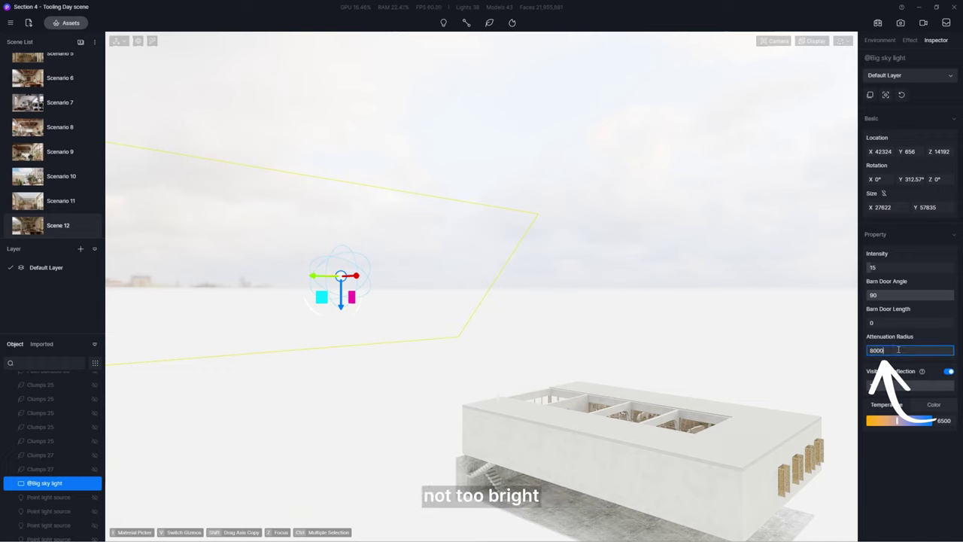
pyautogui.press('Return')
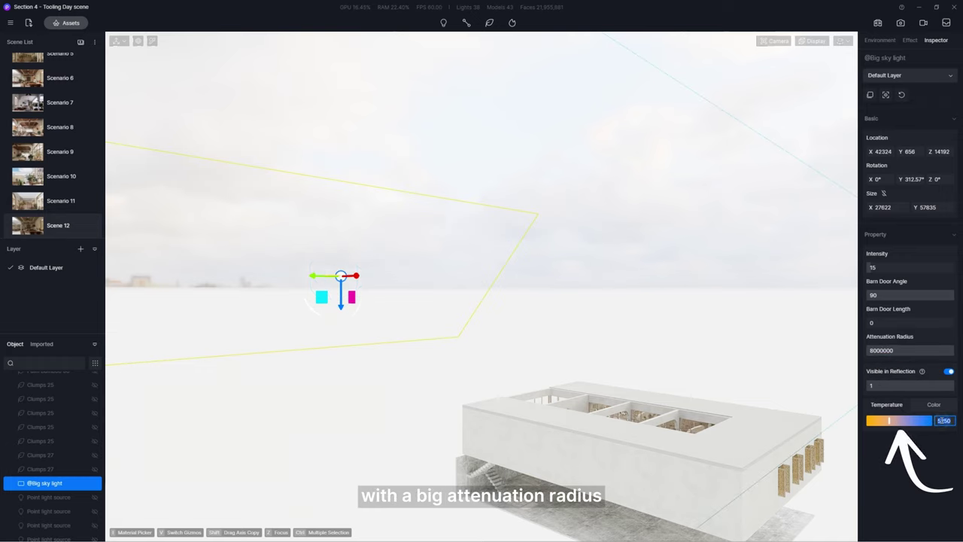
pyautogui.click(941, 421)
pyautogui.write('6000')
pyautogui.press('Return')
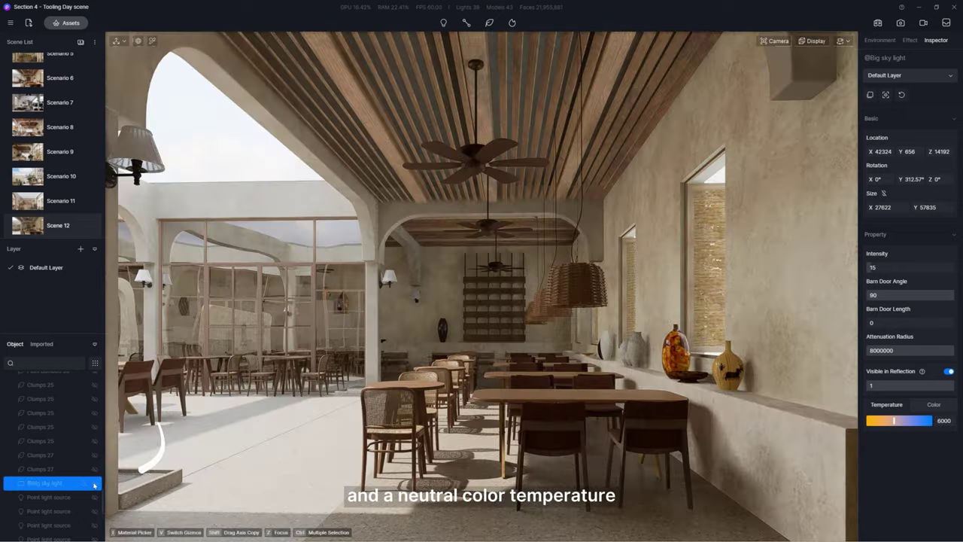
# Toggle the big sky light's visibility to compare the interior and the metallic sculpture with and without it.
pyautogui.moveTo(94, 484)
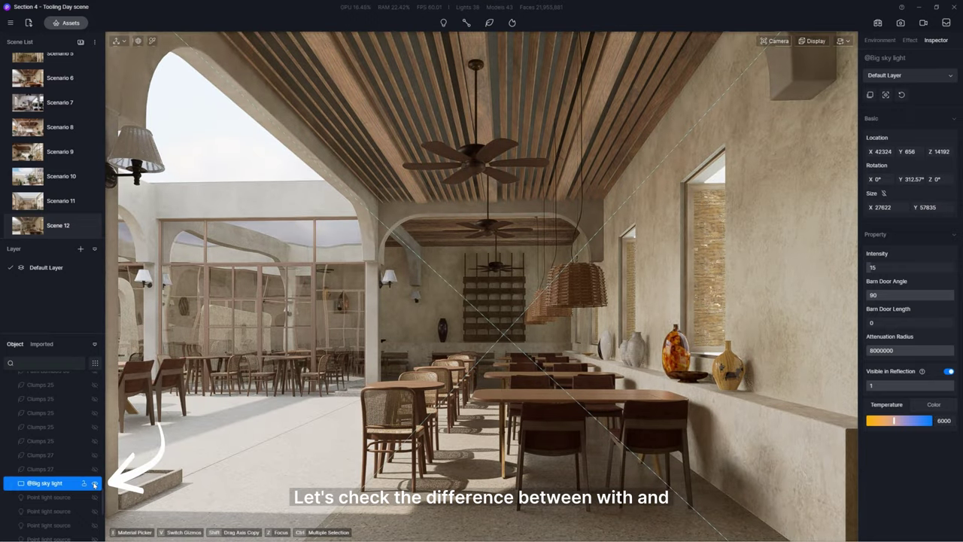
pyautogui.click(94, 484)
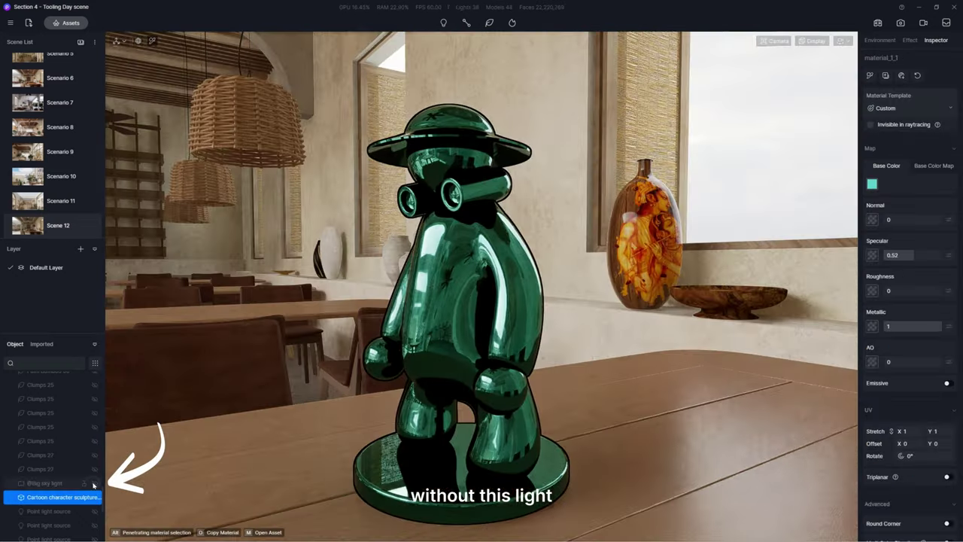
pyautogui.click(94, 484)
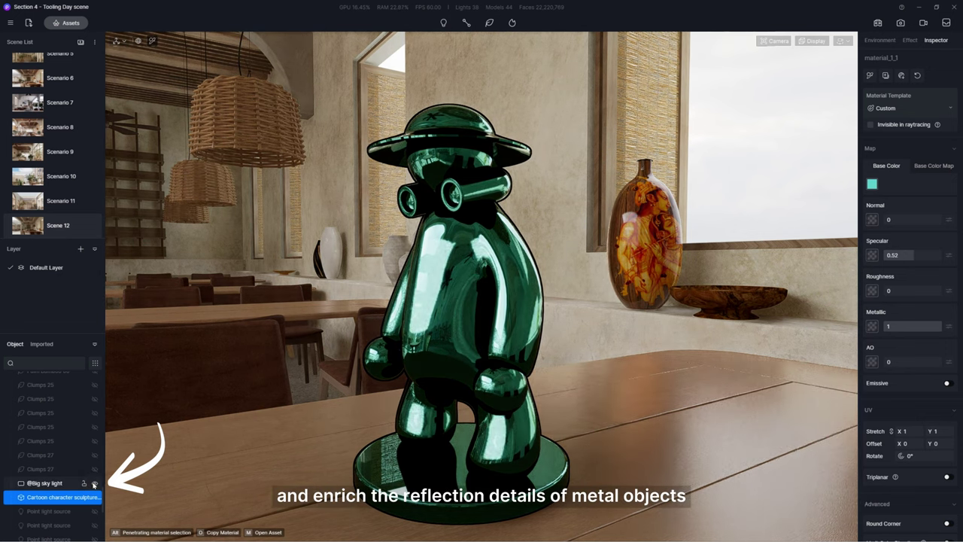
pyautogui.click(94, 484)
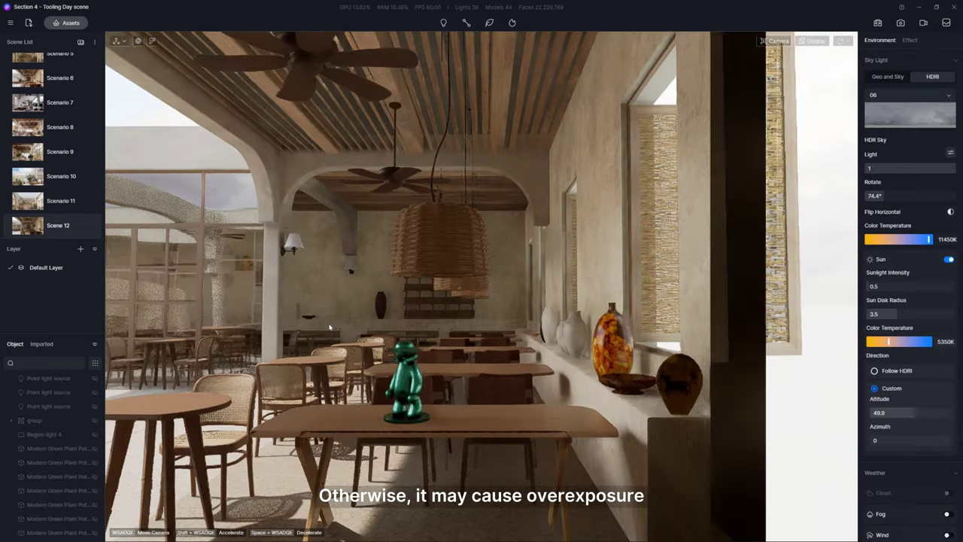
# Select the group of rectangular lights at the windows and set its color temperature to 6500.
pyautogui.moveTo(342, 311); pyautogui.dragTo(347, 310, button='right')
pyautogui.press('d')
pyautogui.press('w')
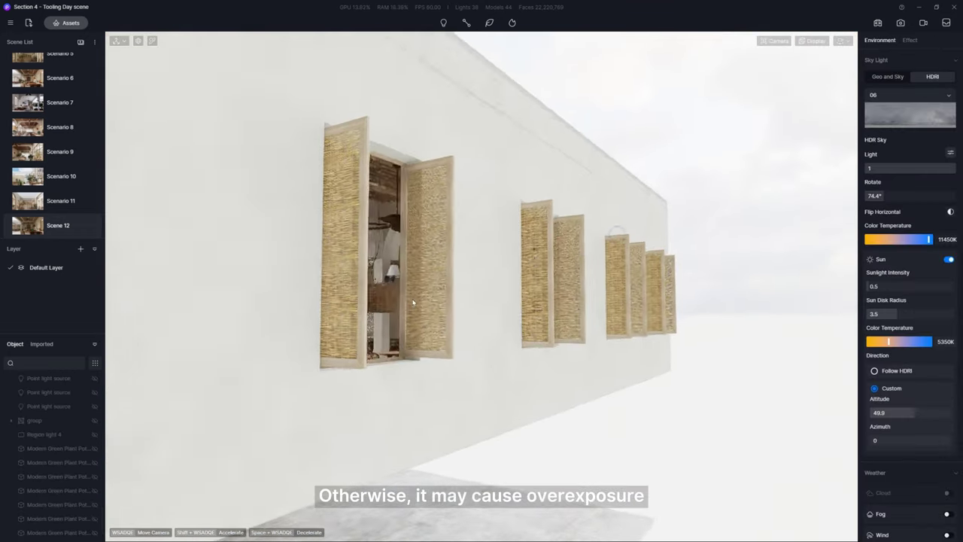
pyautogui.moveTo(415, 301); pyautogui.dragTo(77, 422, button='middle')
pyautogui.doubleClick(77, 421)
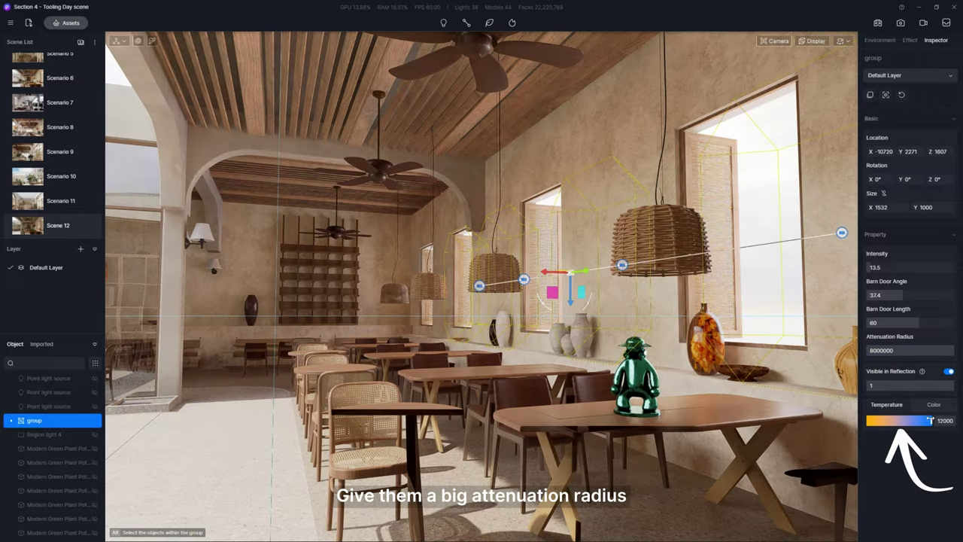
pyautogui.moveTo(898, 420); pyautogui.dragTo(898, 421)
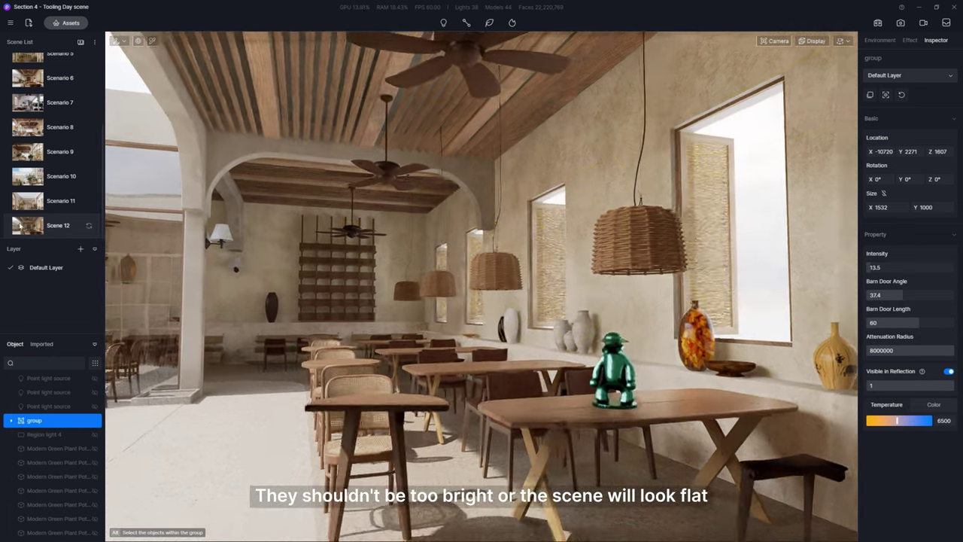
# Move the point light up inside the woven pendant lamp above the front table and adjust its intensity.
pyautogui.click(20, 225)
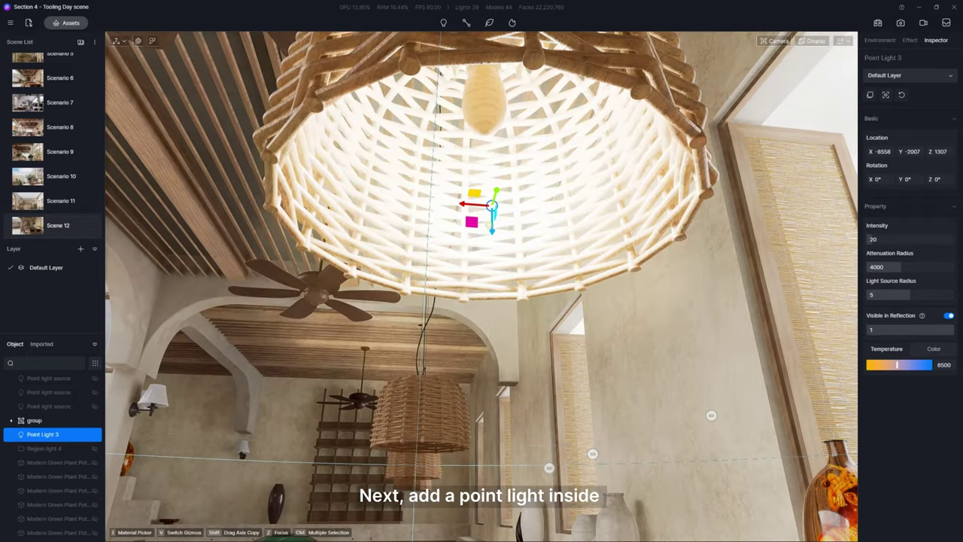
pyautogui.moveTo(492, 225); pyautogui.dragTo(492, 121)
pyautogui.moveTo(474, 89); pyautogui.dragTo(463, 71)
pyautogui.moveTo(464, 71); pyautogui.dragTo(479, 214, button='middle')
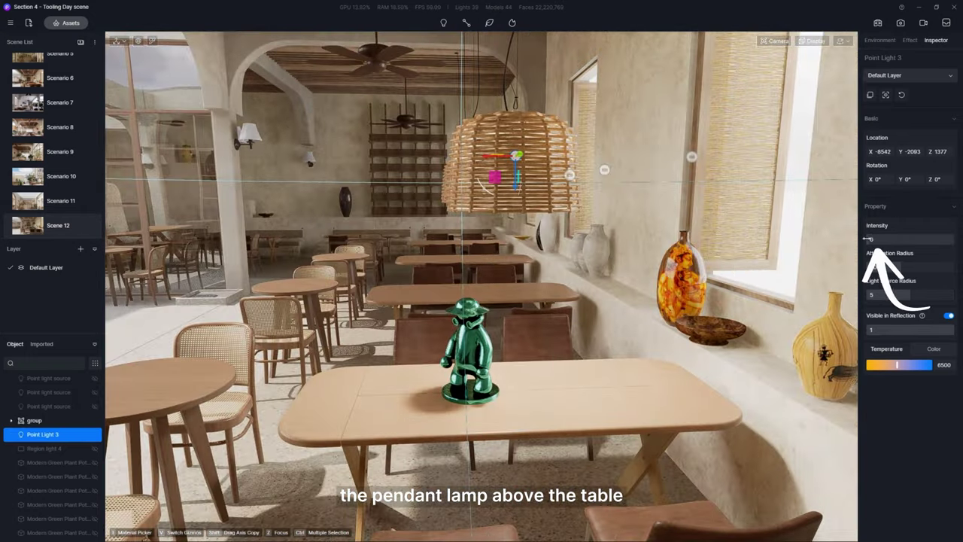
pyautogui.moveTo(867, 238); pyautogui.dragTo(871, 239)
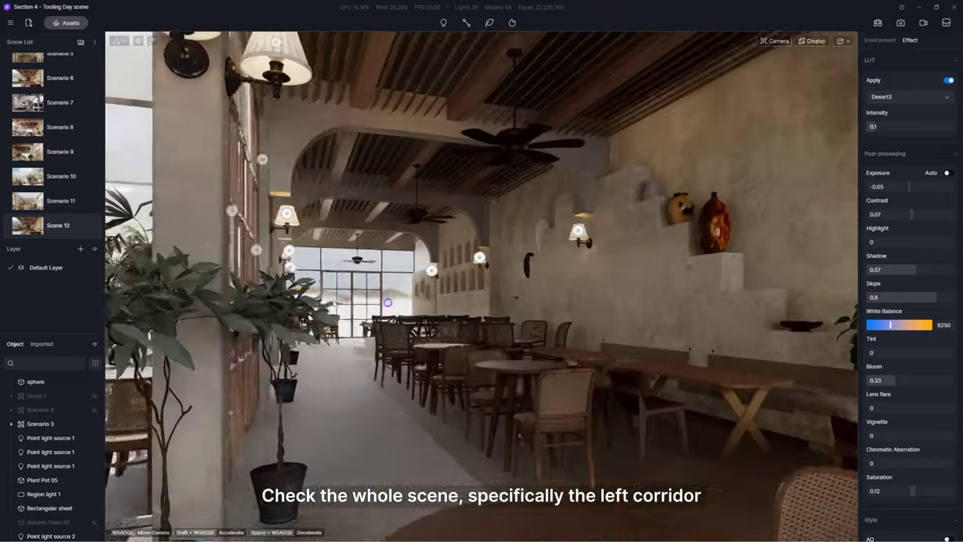
# Unhide the rectangular light for the left corridor, adjust the position of the two corridor lights, and return to the Scene 12 view.
pyautogui.scroll(-3, 56, 472)
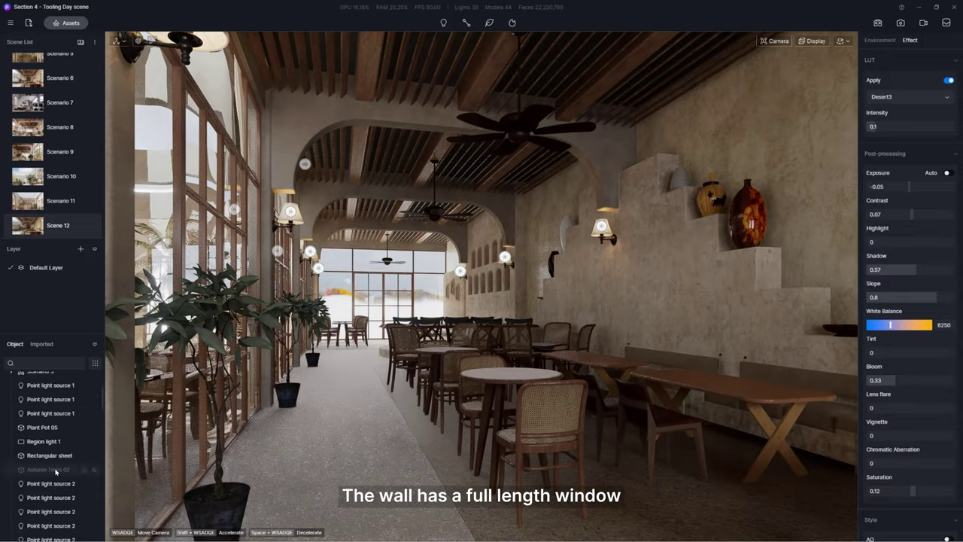
pyautogui.scroll(-5, 56, 472)
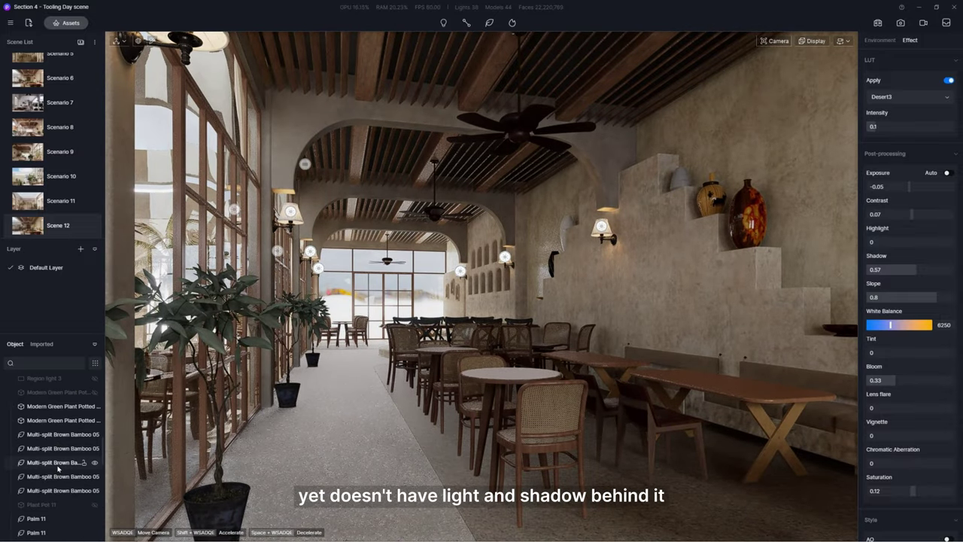
pyautogui.scroll(4, 58, 467)
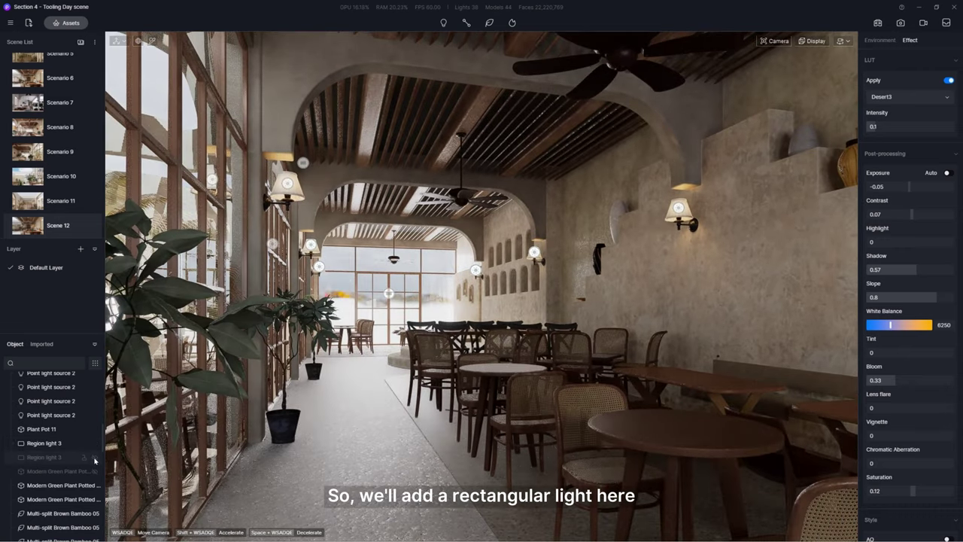
pyautogui.click(94, 457)
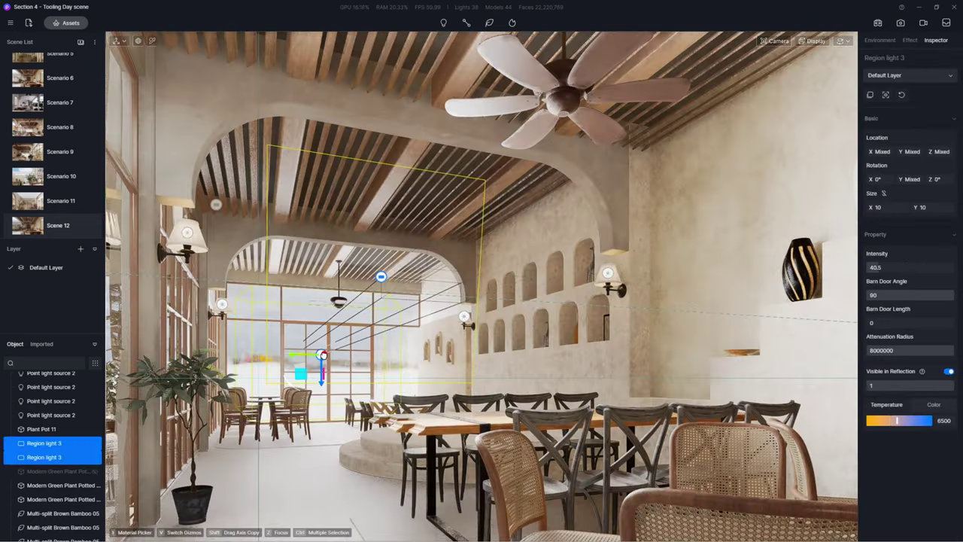
pyautogui.moveTo(325, 350); pyautogui.dragTo(328, 354)
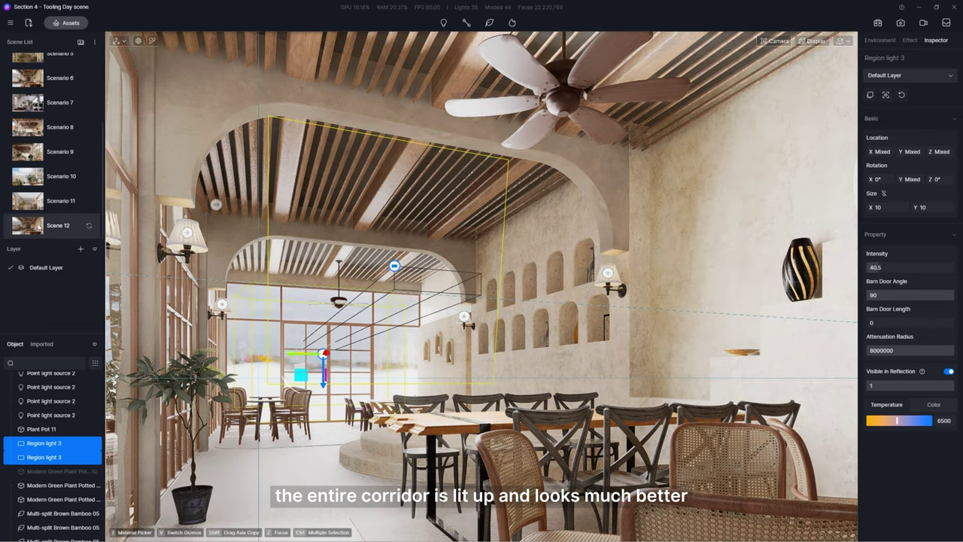
pyautogui.click(38, 226)
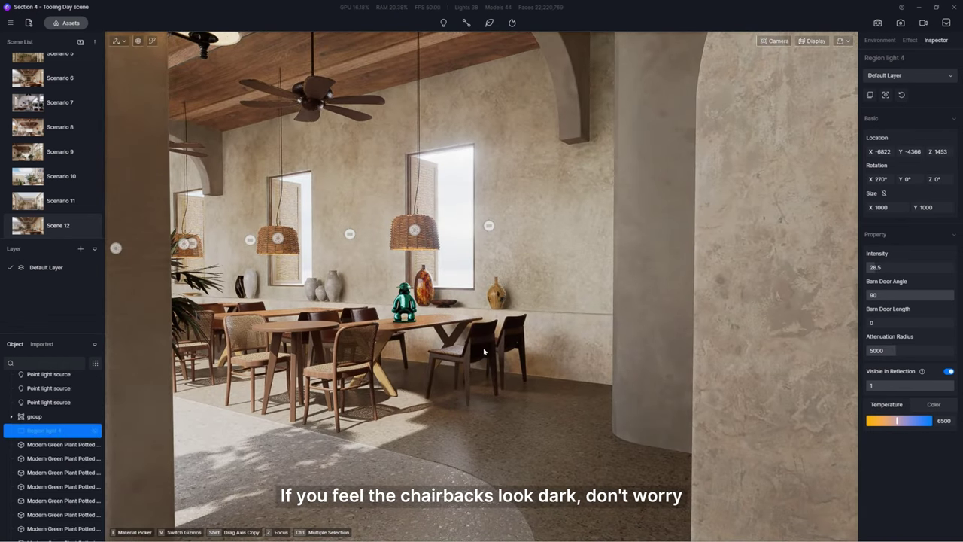
# Fine-tune the rectangular light behind the camera to Y -4391 and intensity 24, and update the saved Scene 12.
pyautogui.moveTo(484, 351); pyautogui.dragTo(566, 251, button='right')
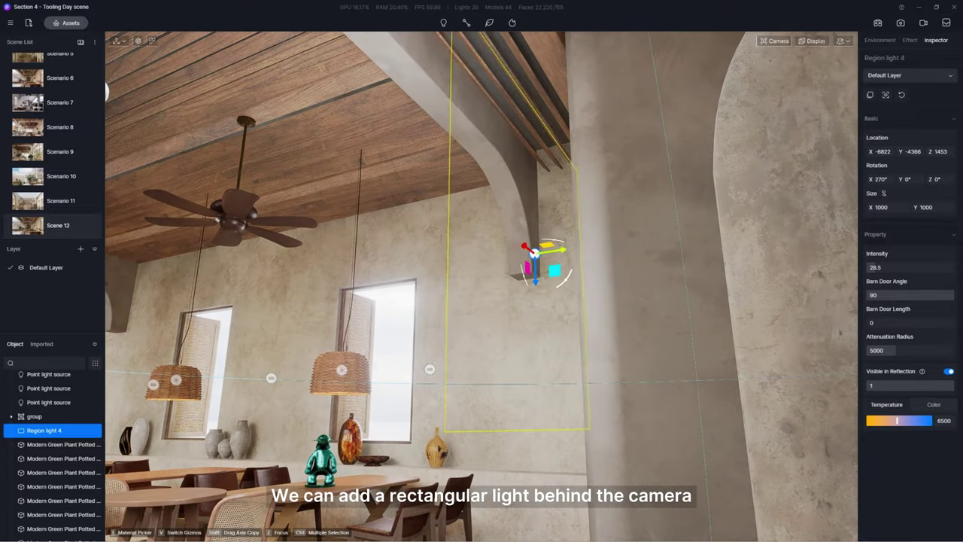
pyautogui.moveTo(565, 251)
pyautogui.mouseDown()
pyautogui.moveTo(672, 231)
pyautogui.moveTo(570, 253)
pyautogui.mouseUp()
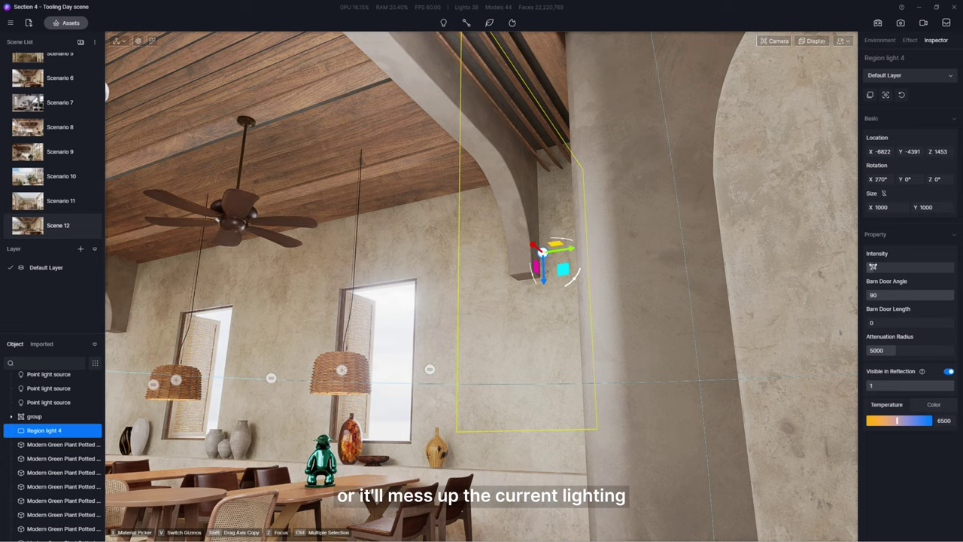
pyautogui.click(36, 231)
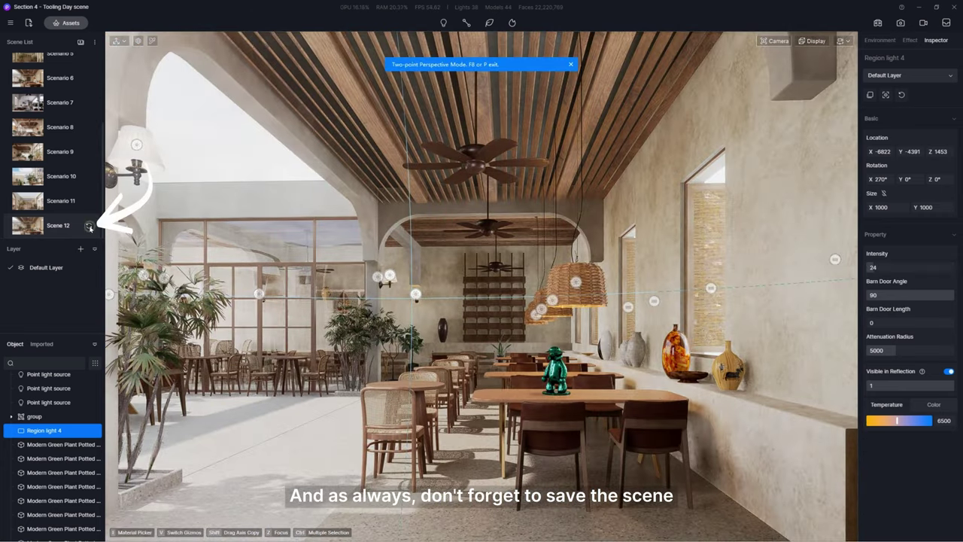
pyautogui.click(90, 227)
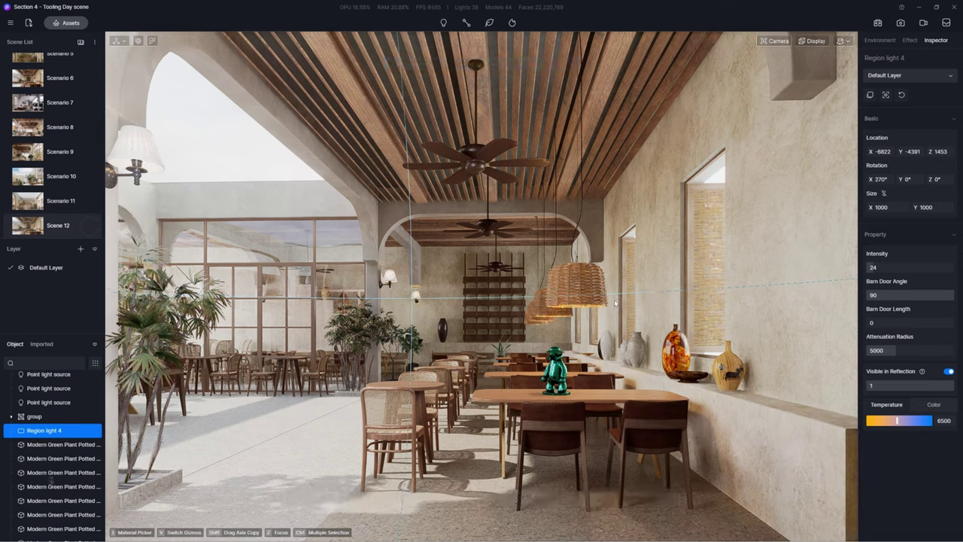
# Apply the Desert3 LUT to the scene with an intensity of 0.1.
pyautogui.click(909, 40)
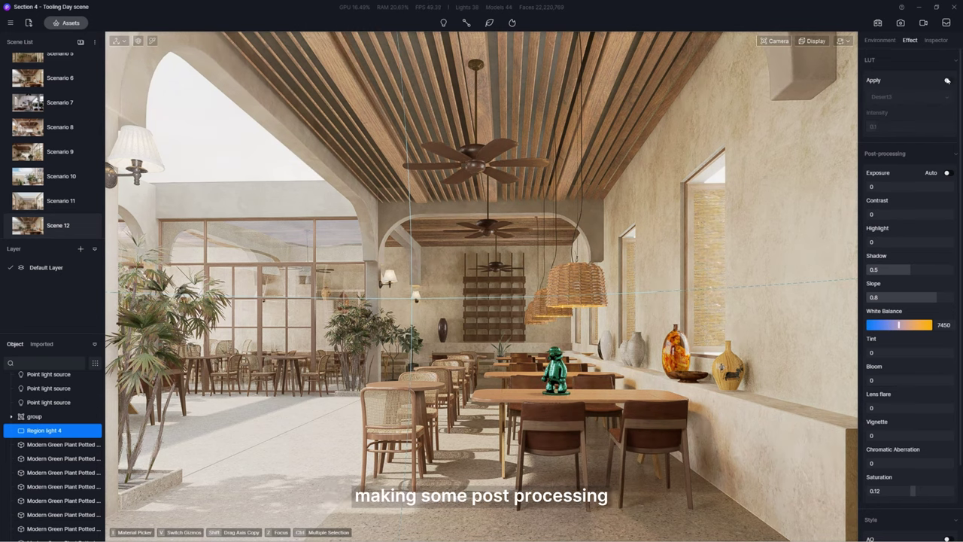
pyautogui.click(925, 97)
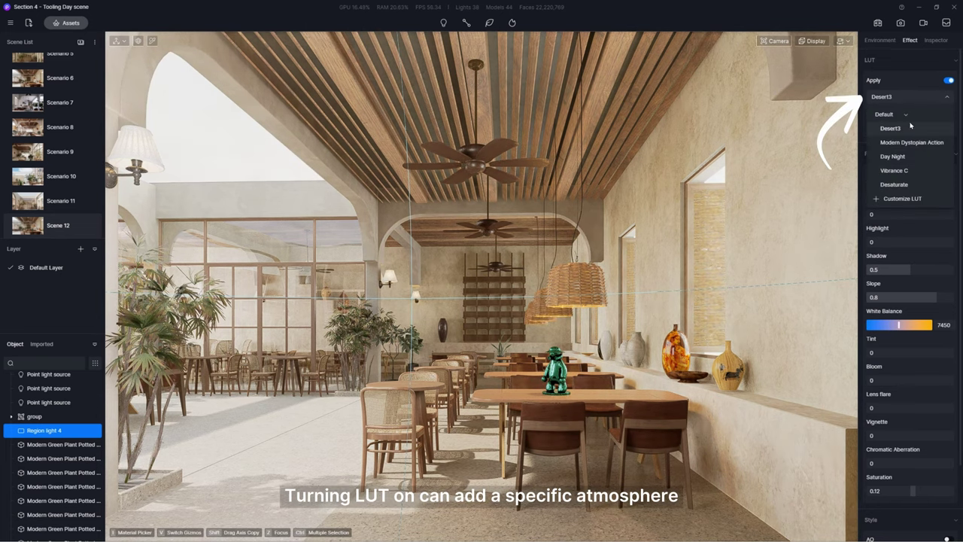
pyautogui.click(885, 127)
pyautogui.moveTo(877, 127)
pyautogui.mouseDown()
pyautogui.moveTo(960, 129)
pyautogui.moveTo(866, 129)
pyautogui.moveTo(959, 129)
pyautogui.moveTo(875, 128)
pyautogui.mouseUp()
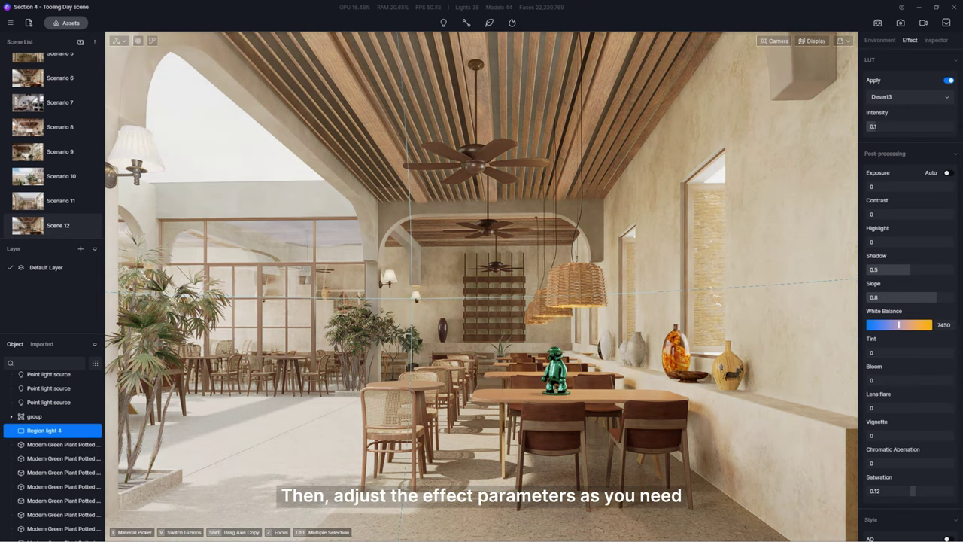
# Set the post-processing exposure to -0.1, contrast to 0.08, shadow to 0.47, slope to 0.79 and white balance to 6600.
pyautogui.moveTo(908, 186)
pyautogui.mouseDown()
pyautogui.moveTo(915, 213)
pyautogui.moveTo(907, 186)
pyautogui.mouseUp()
pyautogui.moveTo(915, 241); pyautogui.dragTo(864, 244)
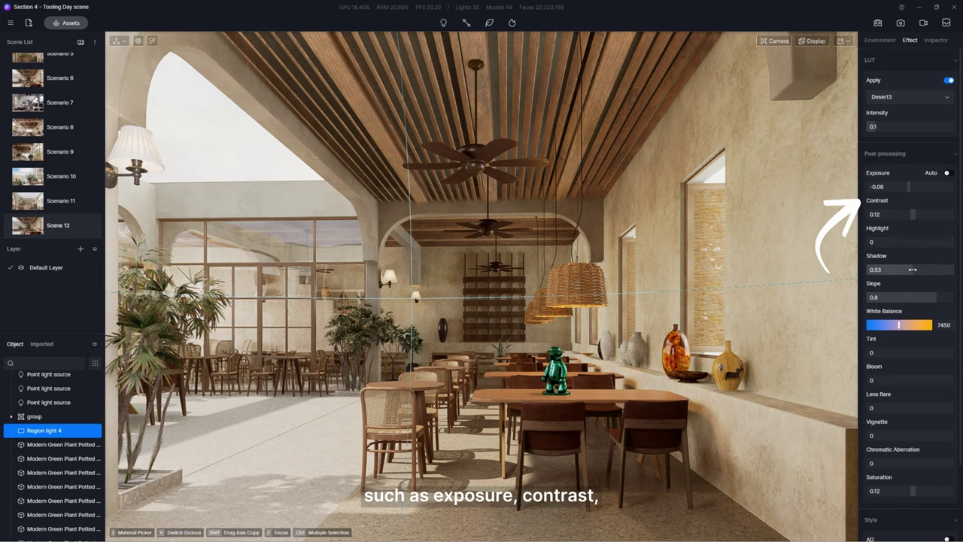
pyautogui.moveTo(912, 269); pyautogui.dragTo(907, 270)
pyautogui.moveTo(891, 324); pyautogui.dragTo(892, 324)
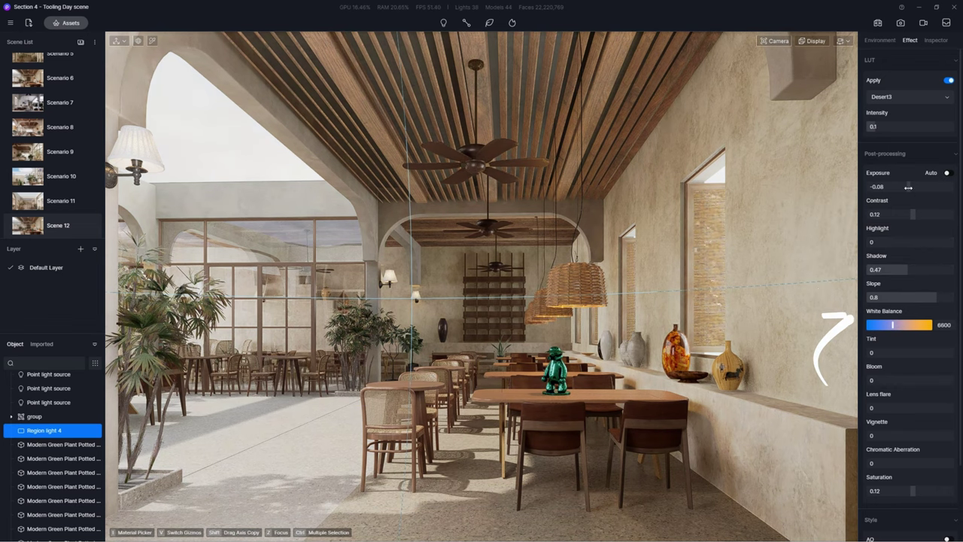
pyautogui.moveTo(908, 187); pyautogui.dragTo(907, 214)
pyautogui.moveTo(935, 296); pyautogui.dragTo(930, 294)
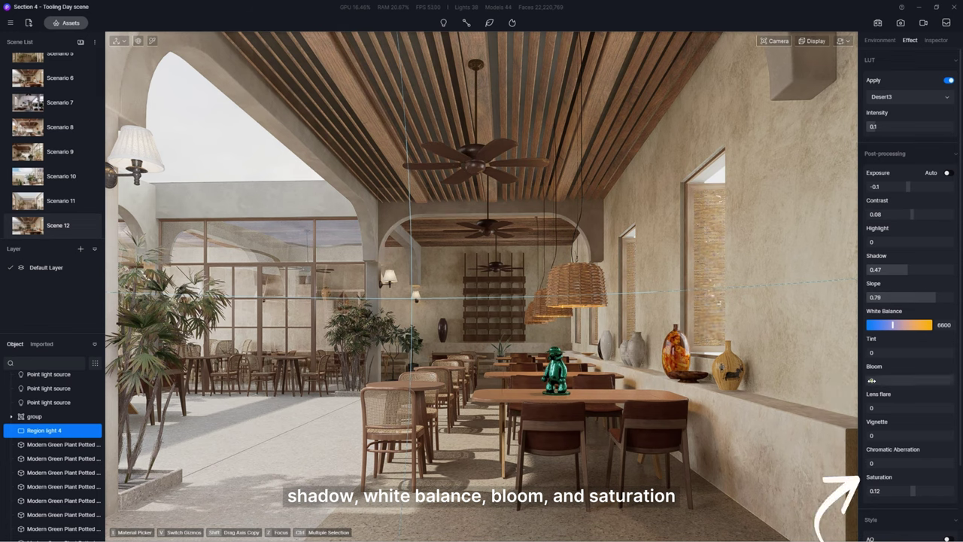
# Set the post-processing bloom to 0.23 and saturation to 0.08.
pyautogui.moveTo(874, 379); pyautogui.dragTo(884, 379)
pyautogui.scroll(-1, 886, 430)
pyautogui.moveTo(918, 437); pyautogui.dragTo(913, 438)
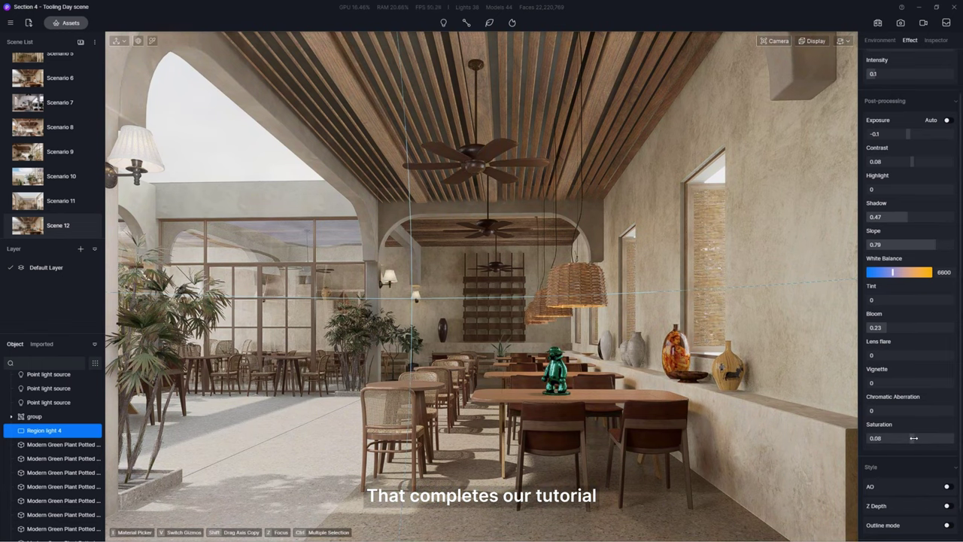
# Switch to image rendering and set a custom output size of 6000 by 4000.
pyautogui.click(901, 23)
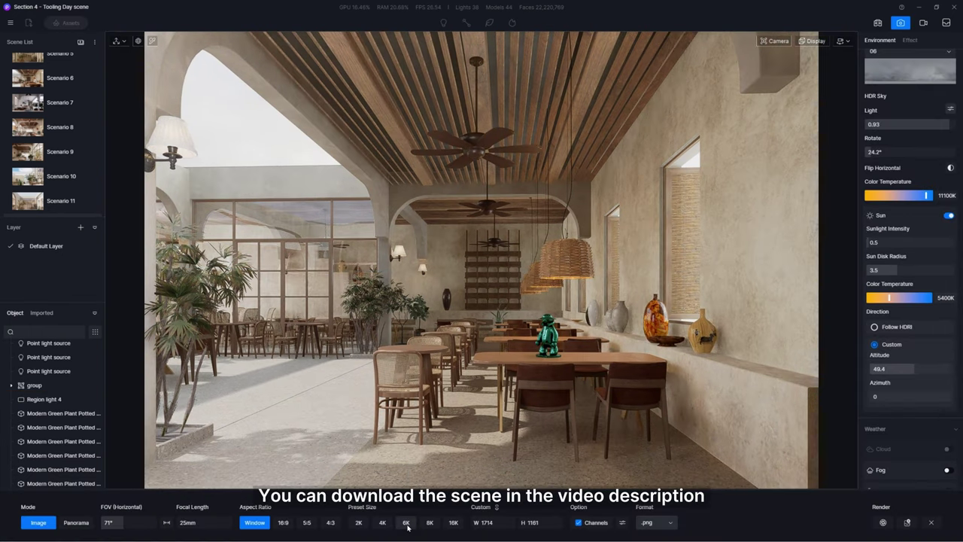
pyautogui.click(538, 521)
pyautogui.write('4000')
pyautogui.click(749, 510)
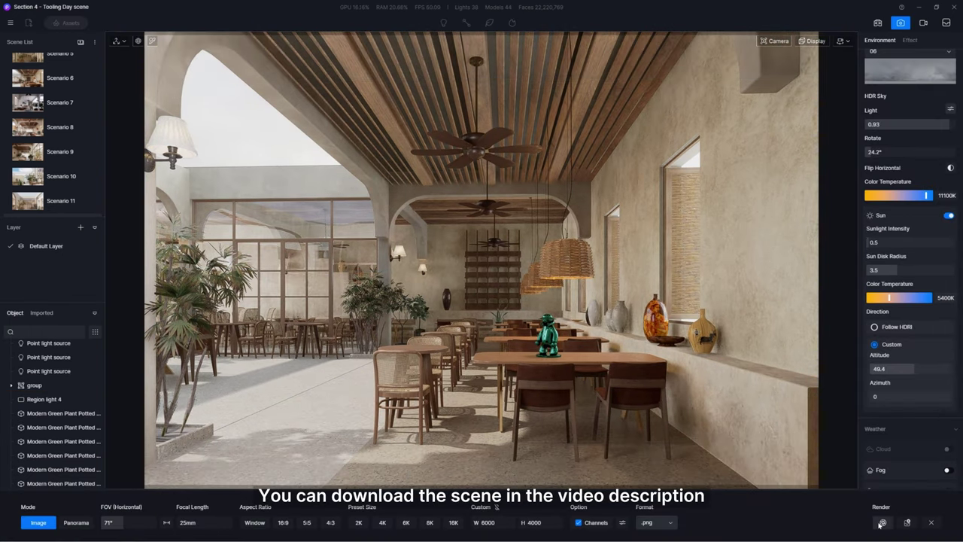